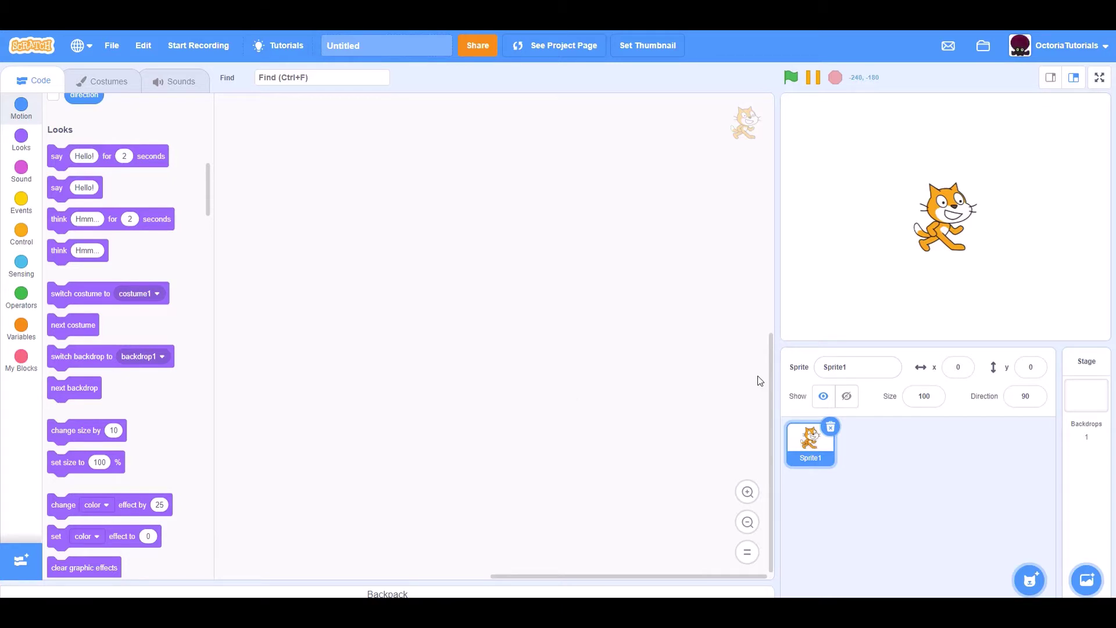
Enter 1000000 as the cat sprite's size, which caps at 534
left_click(926, 397)
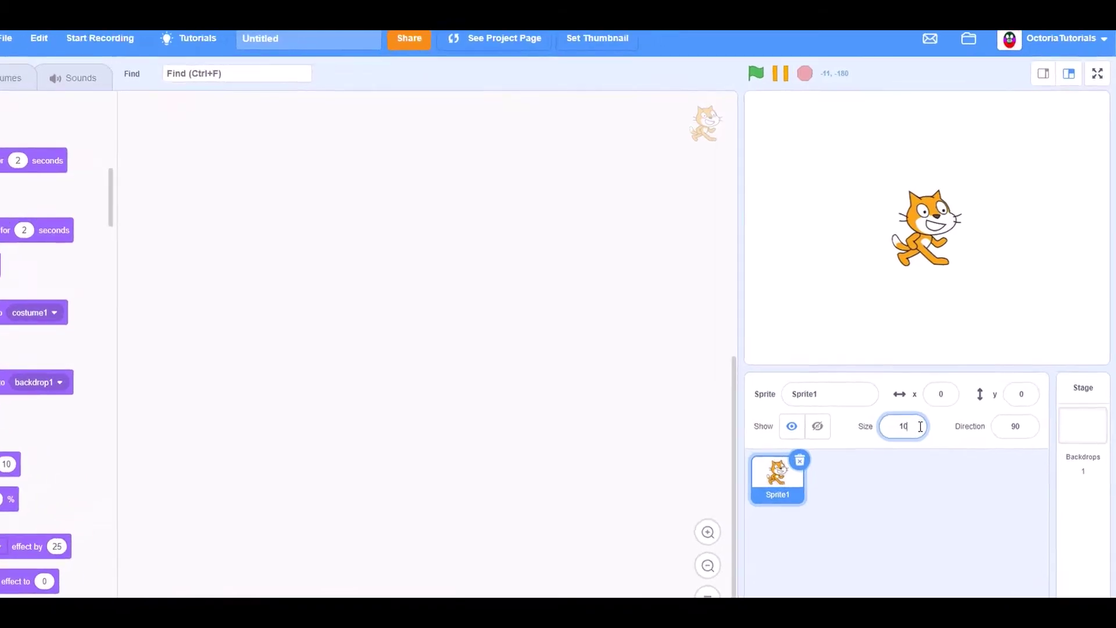
key("BackSpace")
key("BackSpace")
type("10000")
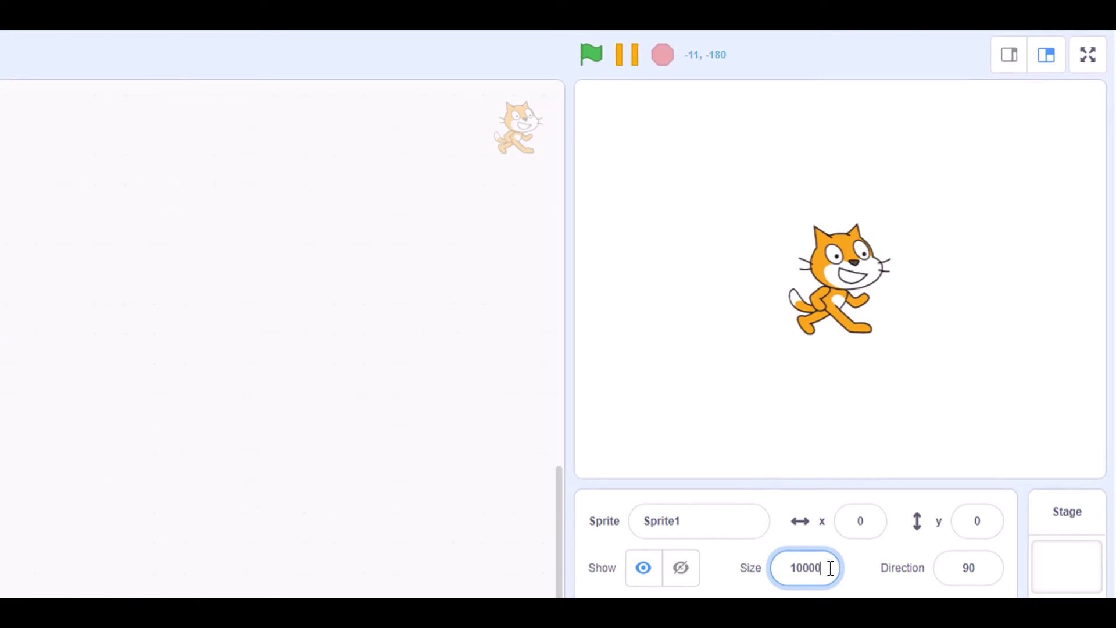
type("00")
key("Return")
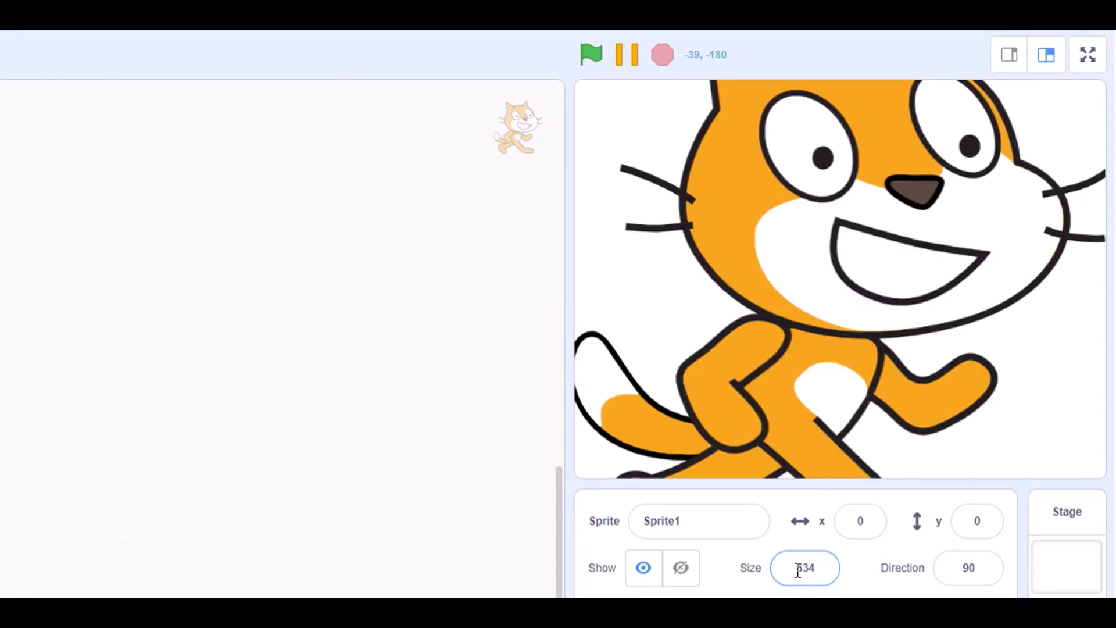
left_click(803, 593)
left_click(803, 568)
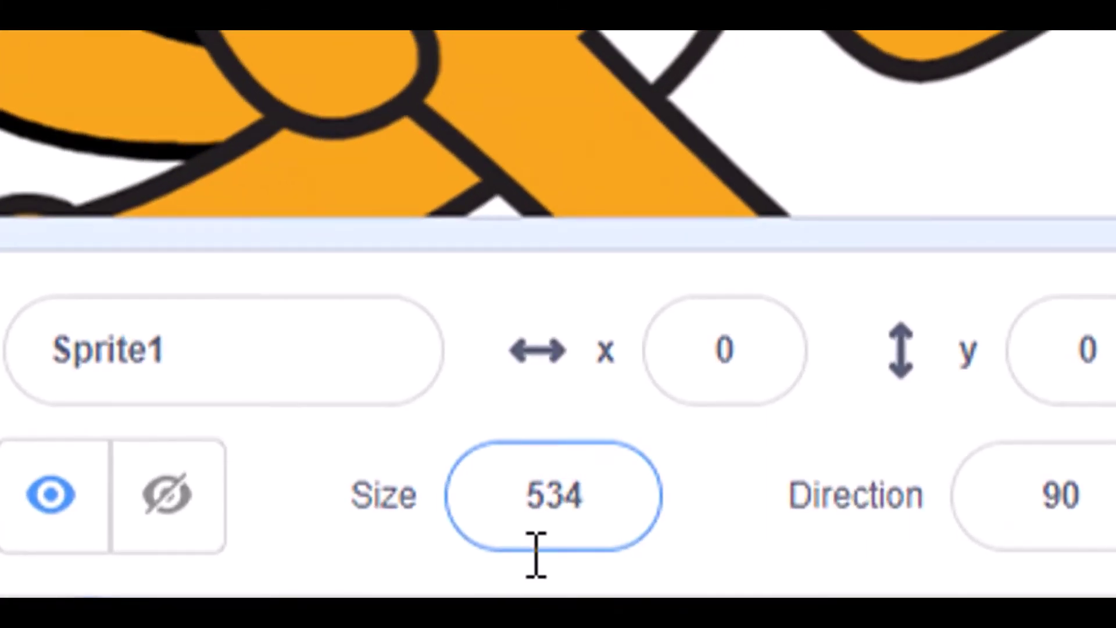
left_click(533, 558)
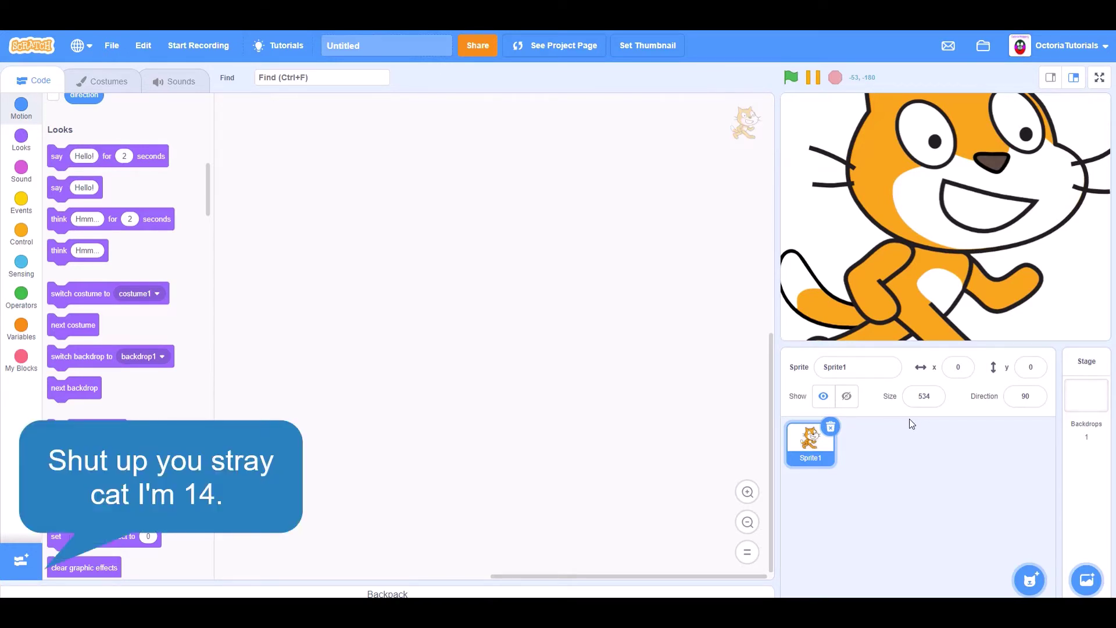
Change the cat's size from 534 back to 100 and save the project
left_click(942, 397)
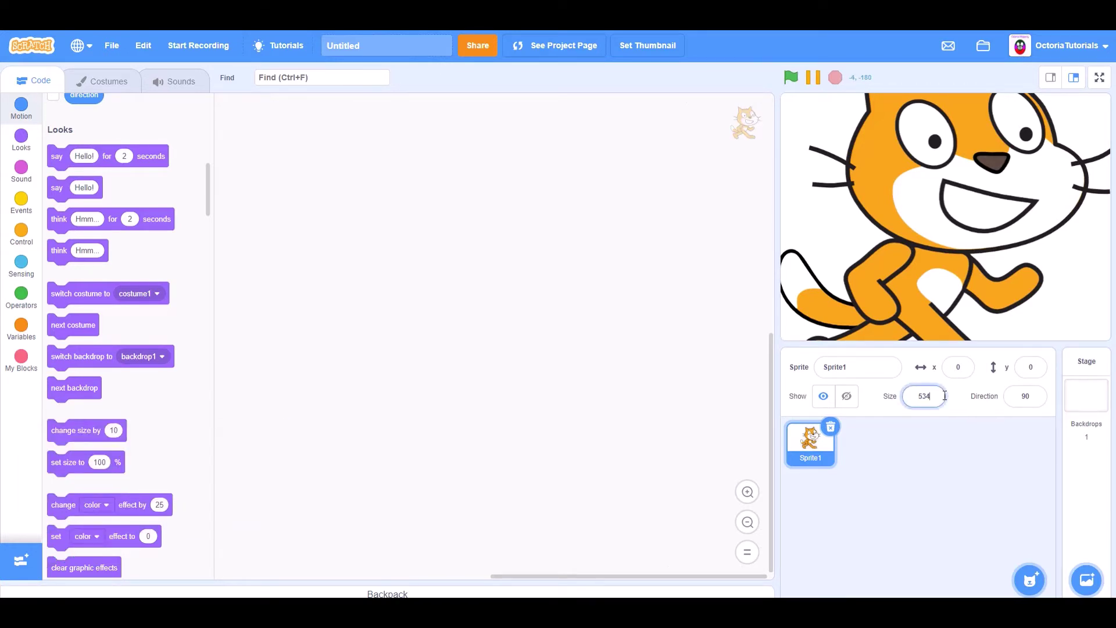
key("BackSpace")
key("BackSpace")
key("BackSpace")
type("100")
key("Return")
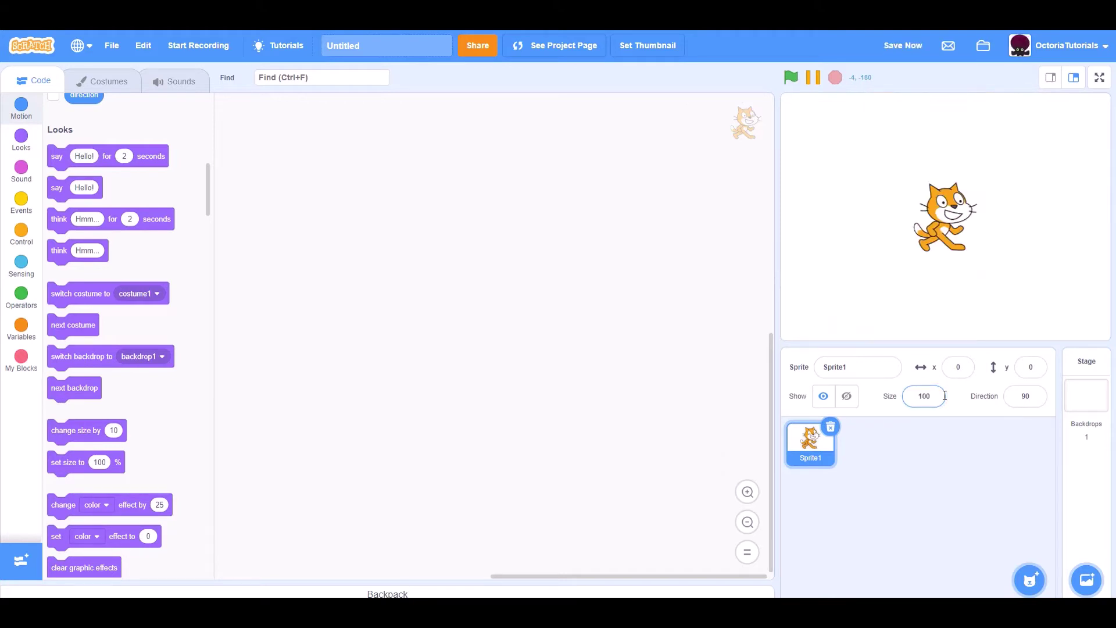
left_click(904, 45)
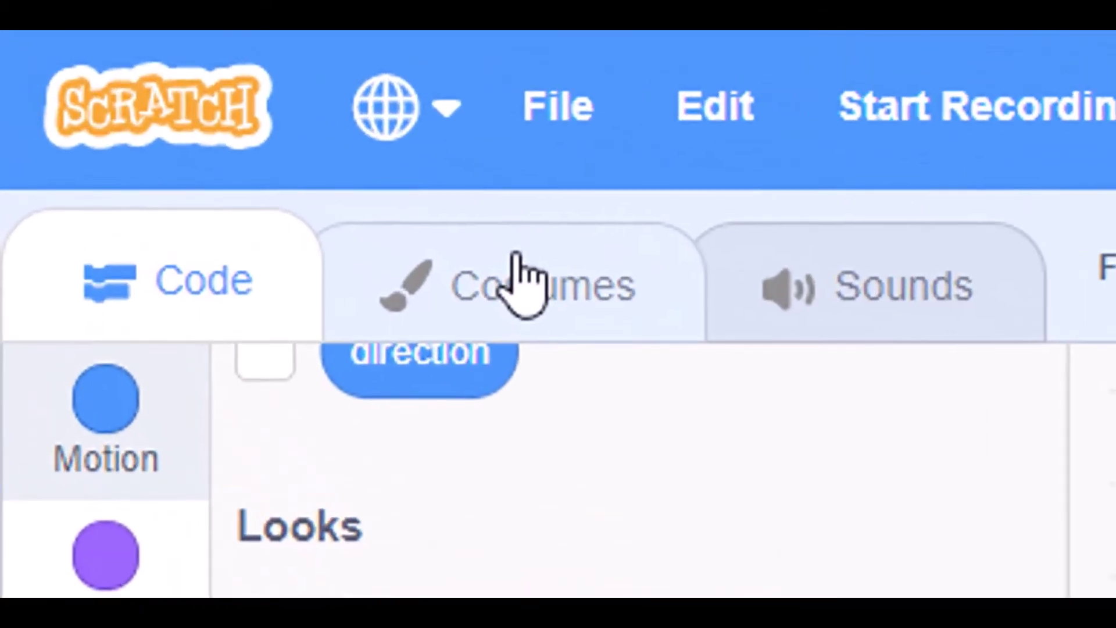
Give the sprite the tiny costume2 from the Costumes tab, then return to Code
left_click(104, 79)
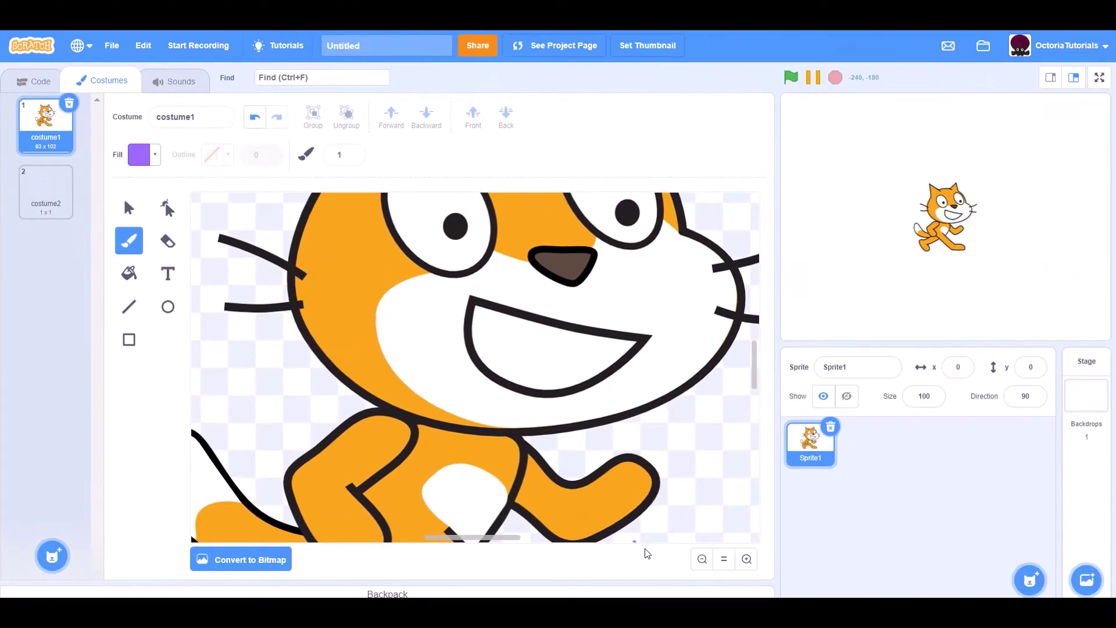
left_click(701, 561)
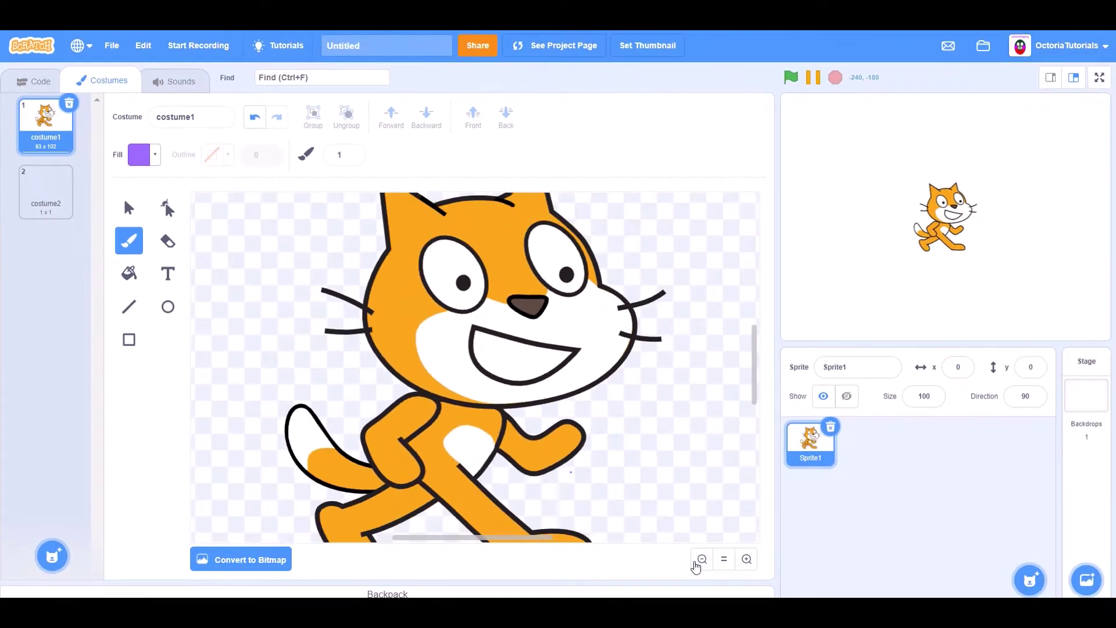
left_click(701, 560)
left_click(700, 561)
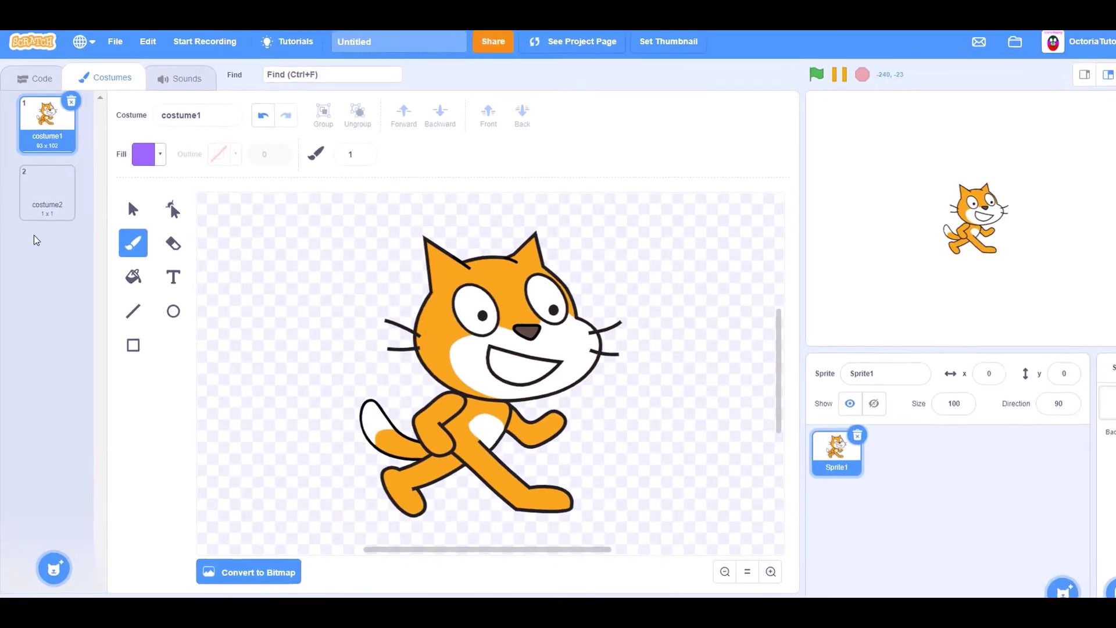
left_click(45, 196)
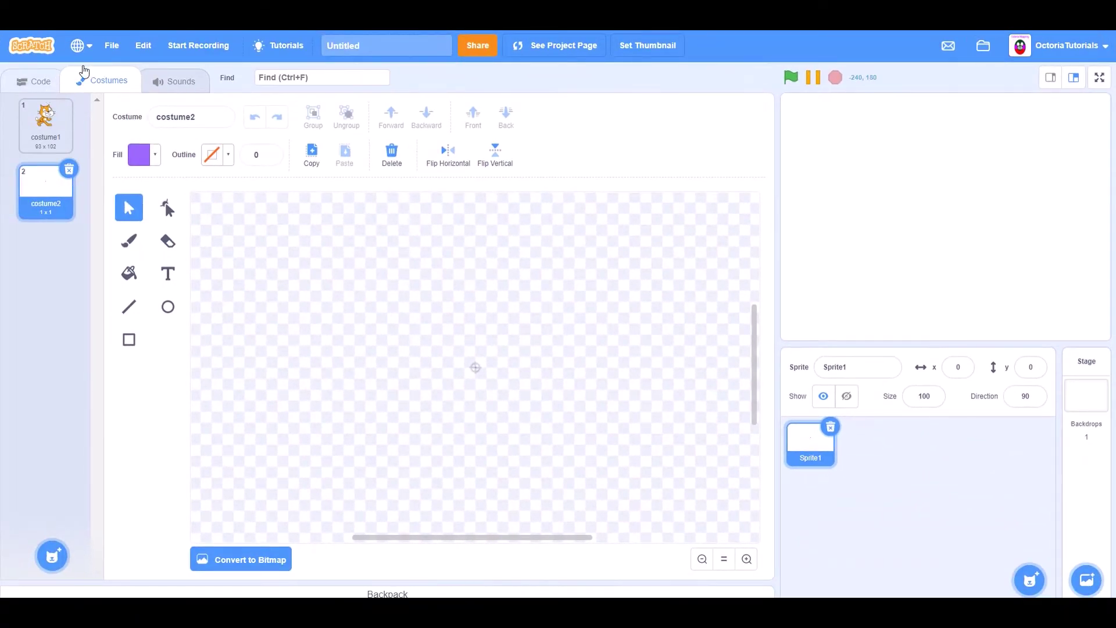
left_click(35, 81)
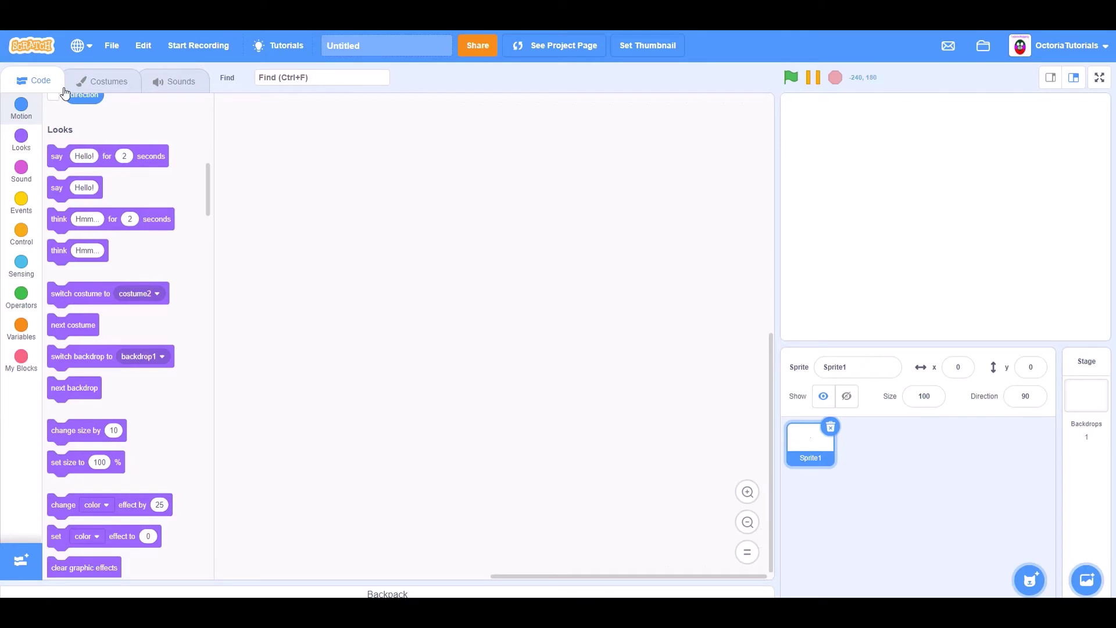
left_click(83, 91)
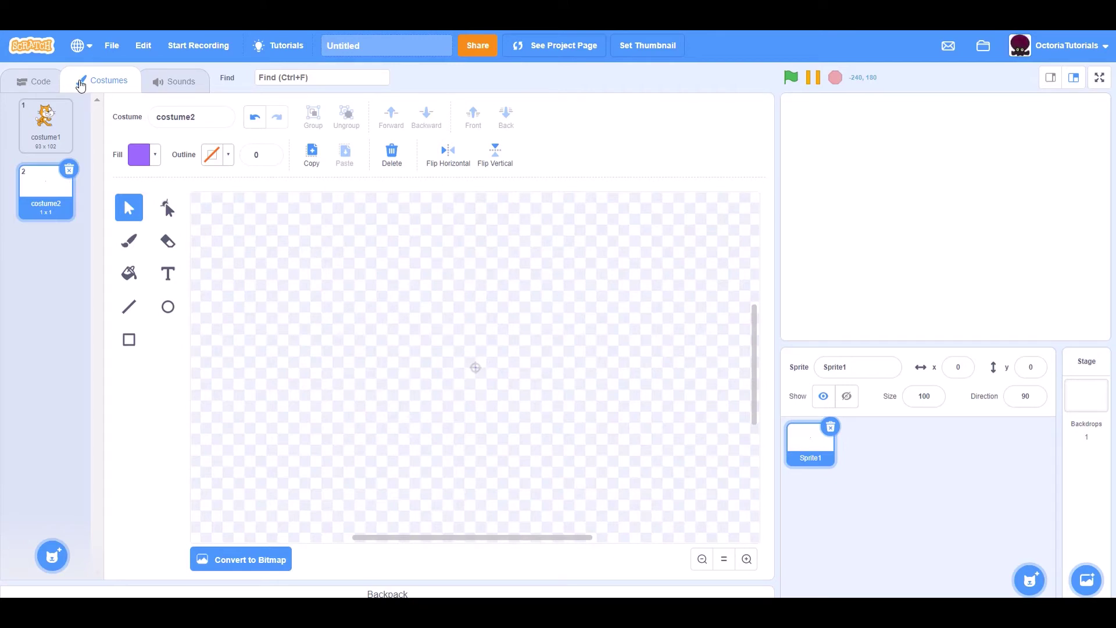
left_click(39, 81)
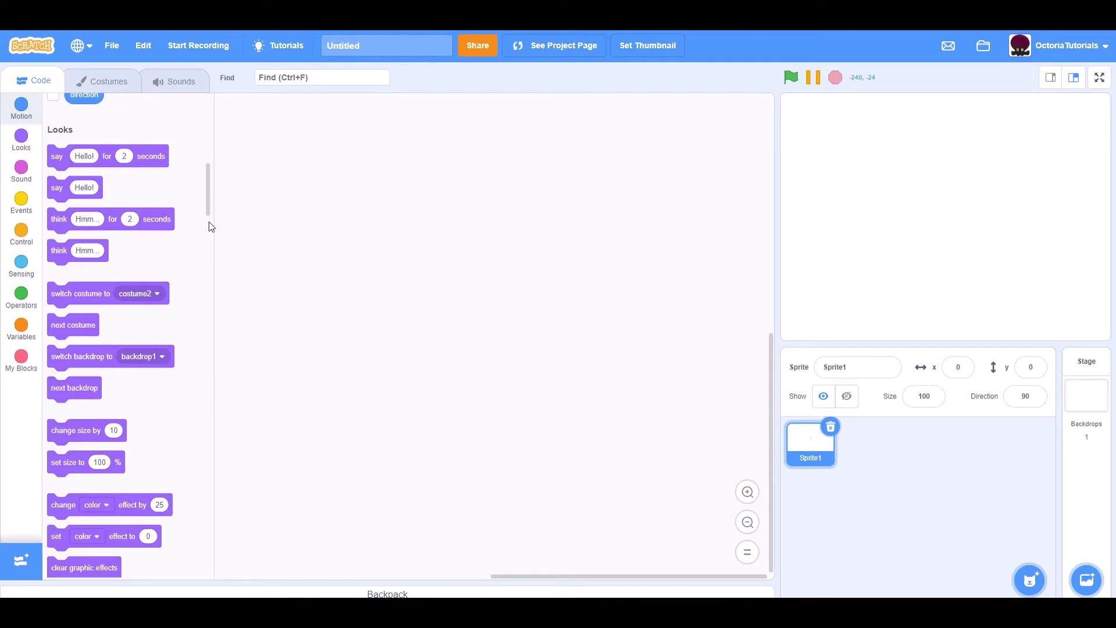
Set the sprite's size to 108000 so the costume2 dot fills the stage
left_click(938, 394)
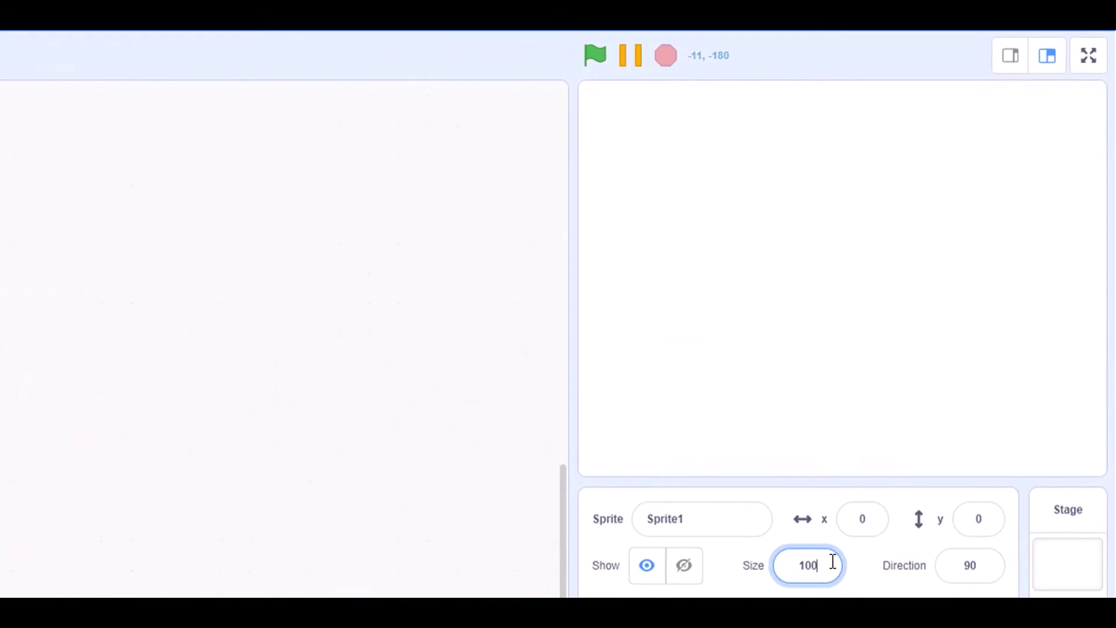
type("00000")
type("000")
key("Return")
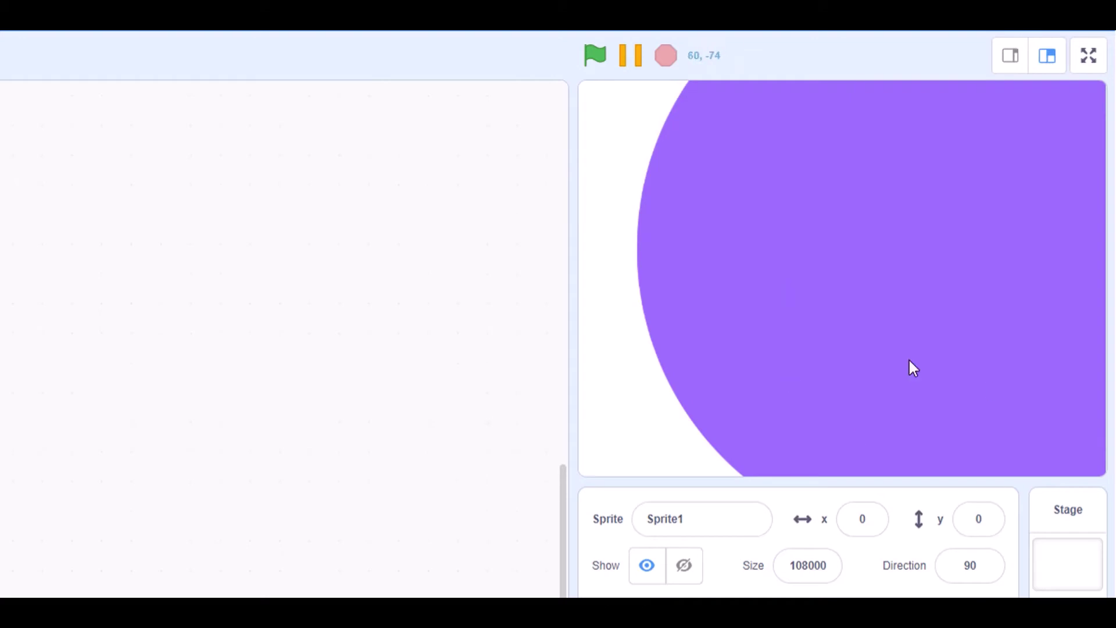
Add a 'switch costume to' block set to costume1 in the script area
left_click_drag(53, 437, 221, 425)
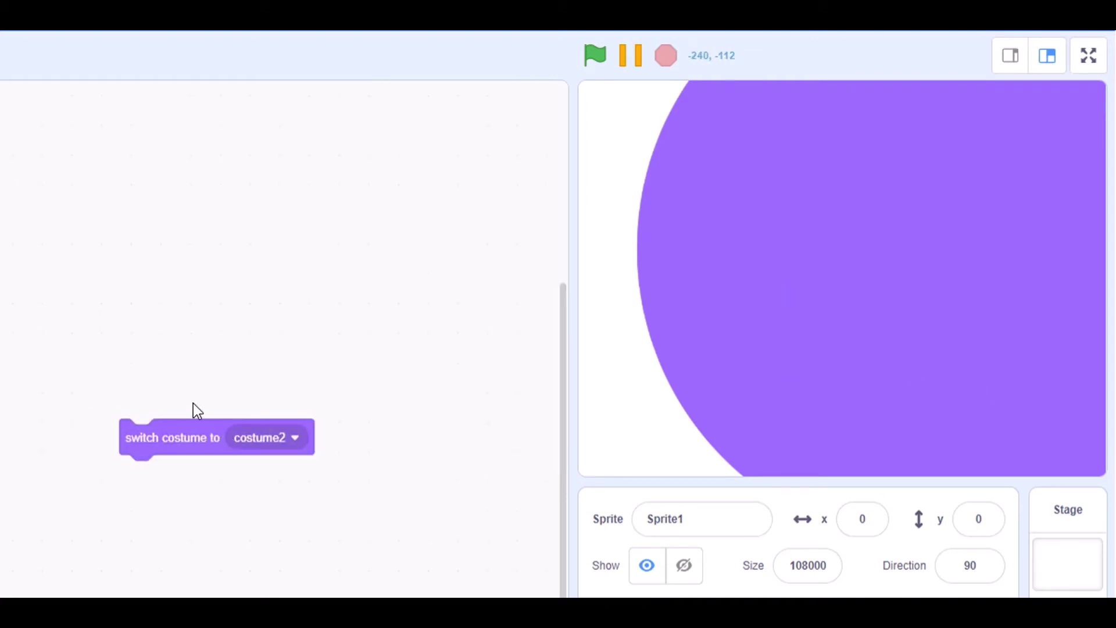
left_click(264, 442)
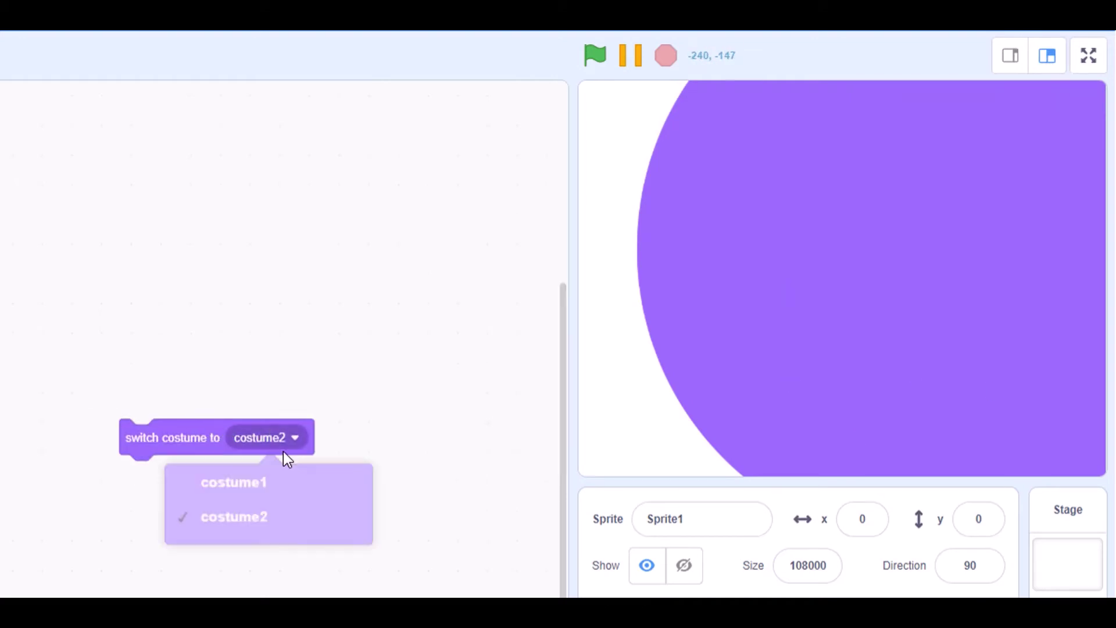
left_click(295, 484)
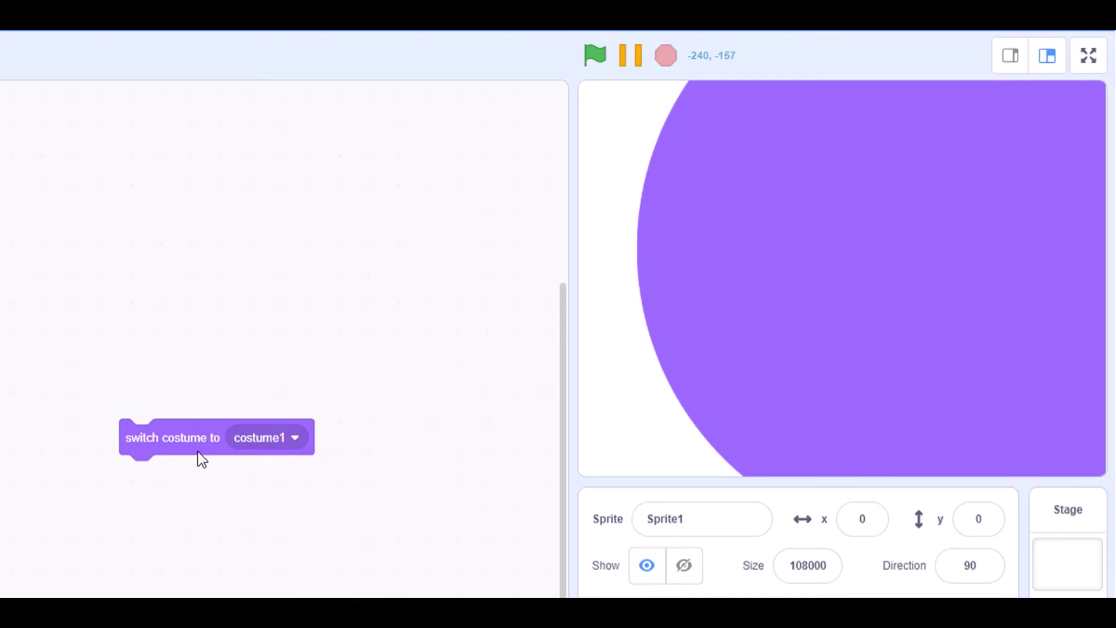
Set the sprite size to 1000 and run the costume1 block
left_click(835, 576)
key("BackSpace")
key("BackSpace")
key("BackSpace")
key("BackSpace")
type("00")
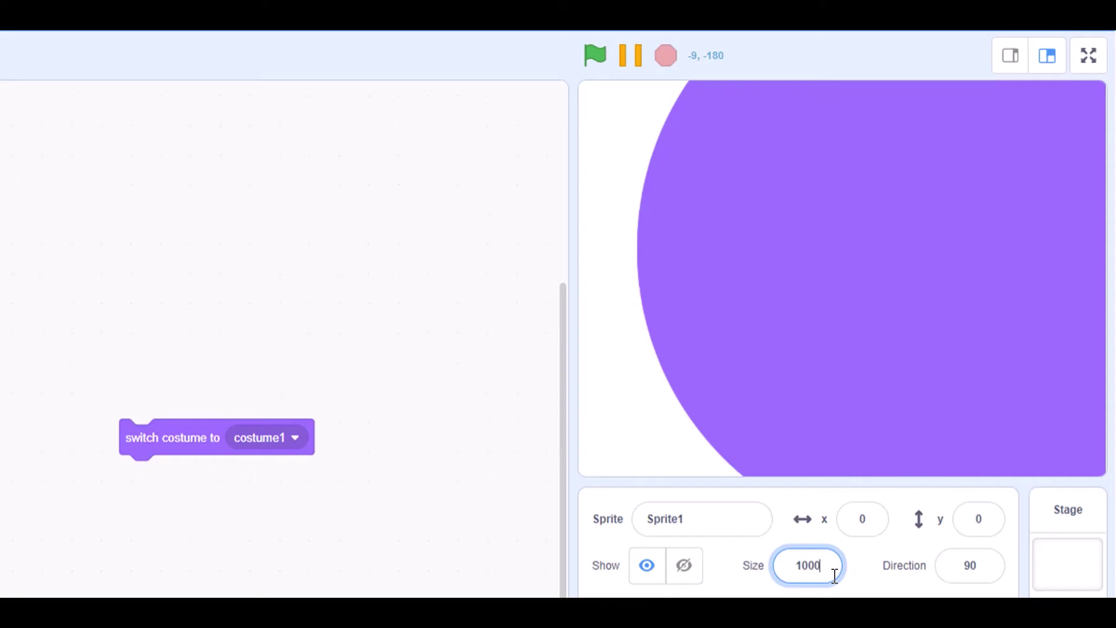
key("Return")
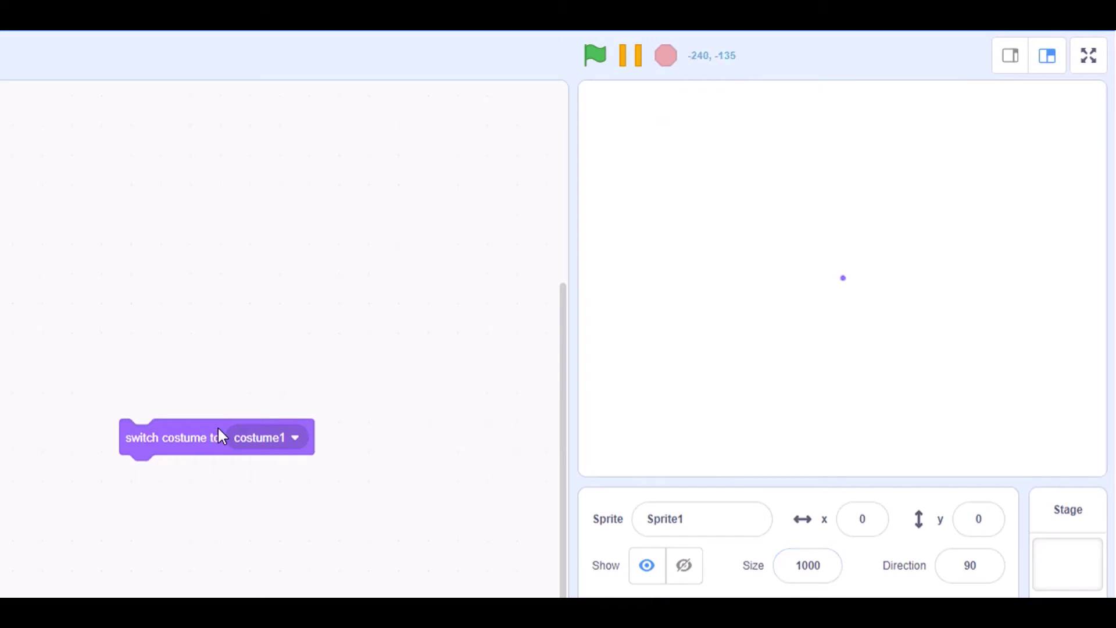
left_click(204, 454)
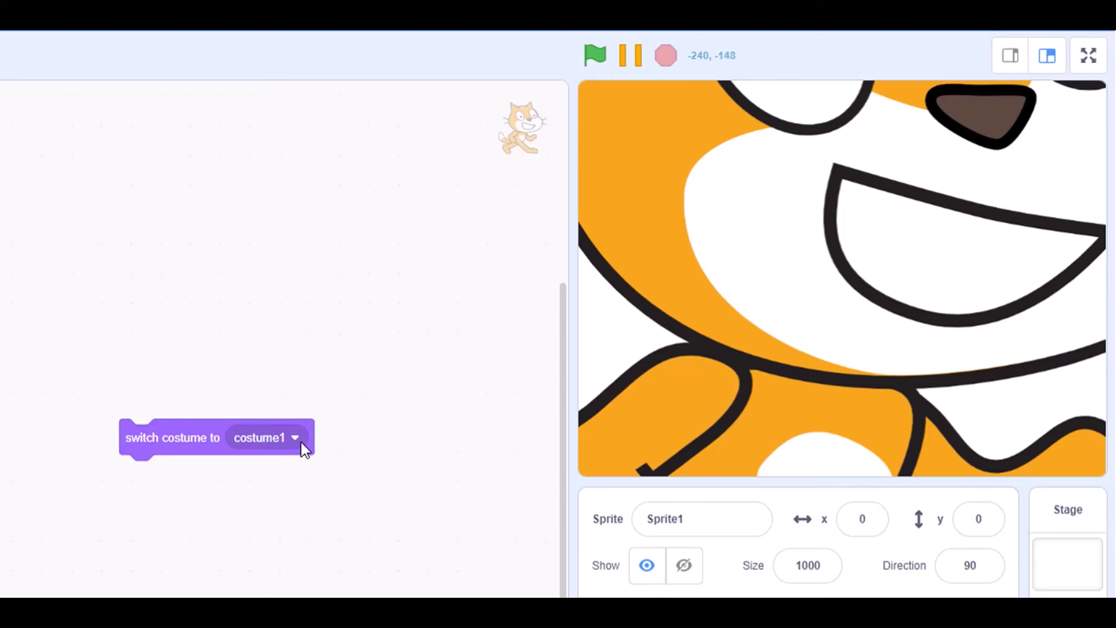
left_click_drag(301, 446, 0, 436)
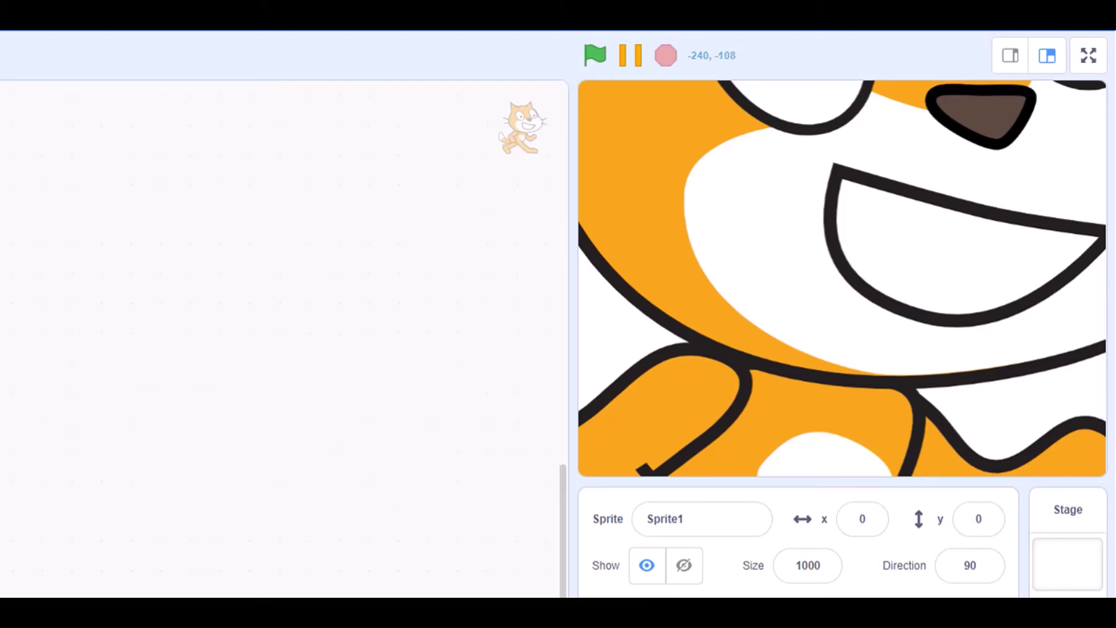
Keep costume2 on the first block and set the size block to 1000
left_click(23, 304)
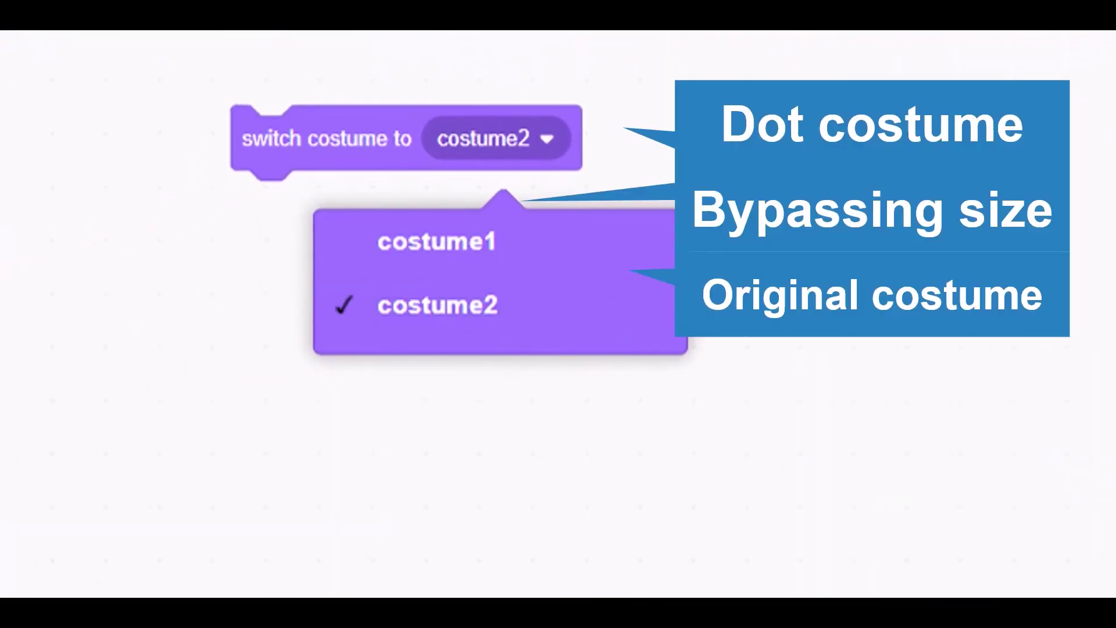
left_click(162, 125)
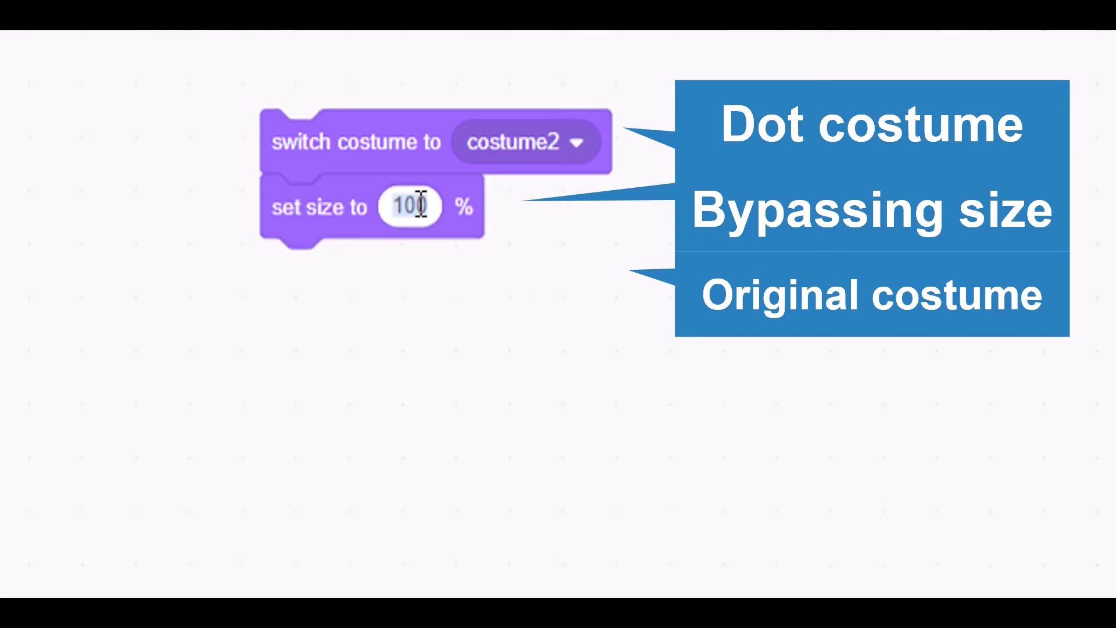
type("2")
key("BackSpace")
type("1")
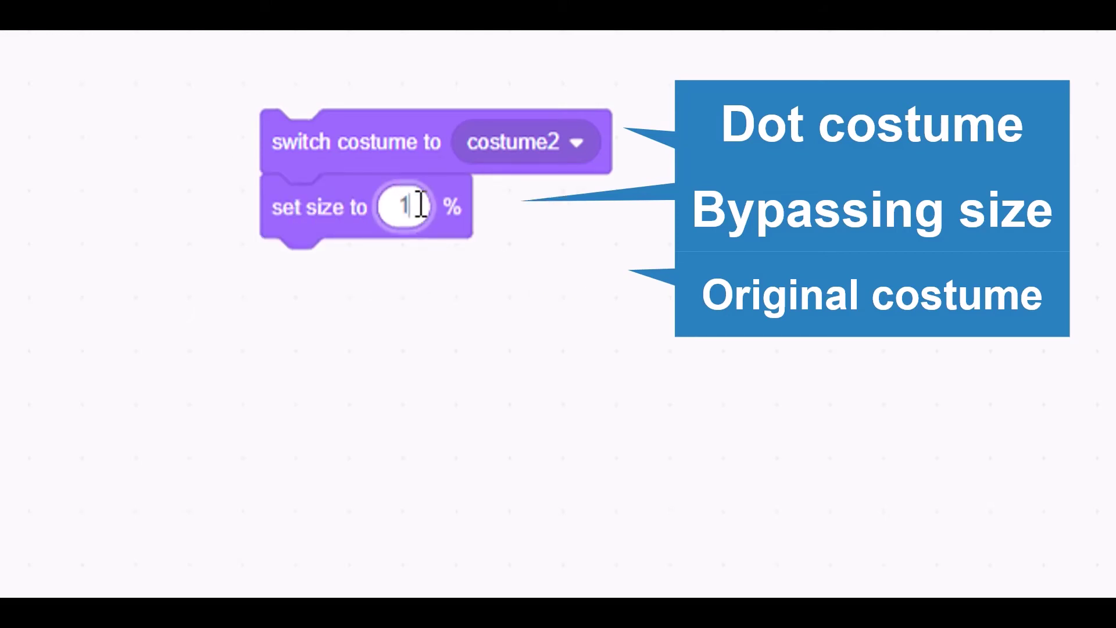
type("000")
left_click(62, 464)
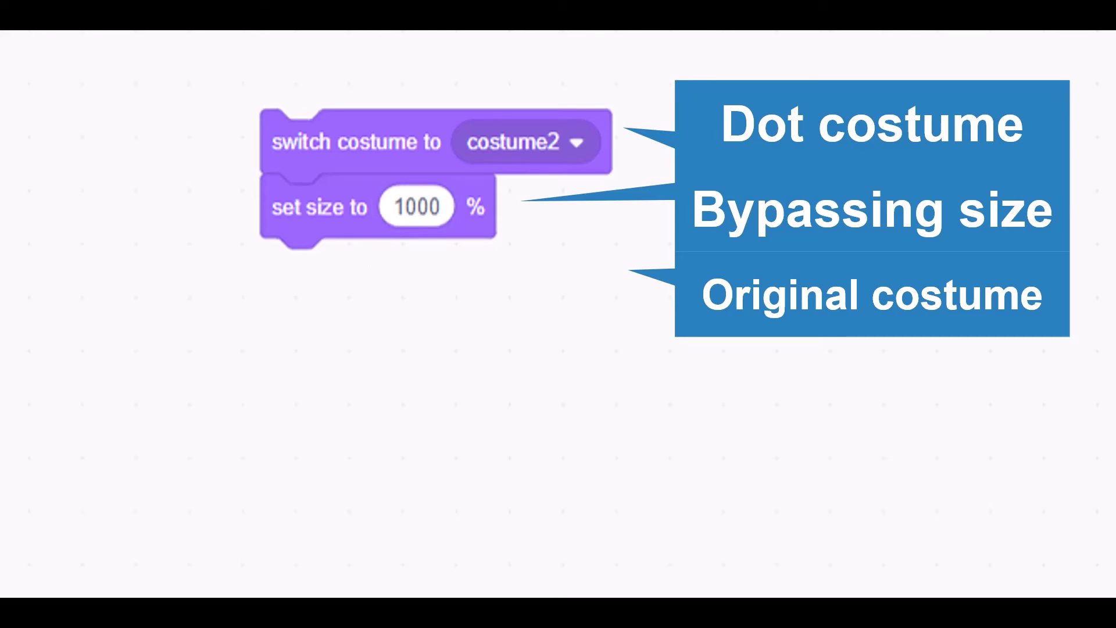
Attach a 'switch costume to costume1' block below the size block
left_click_drag(505, 278, 497, 278)
left_click(498, 279)
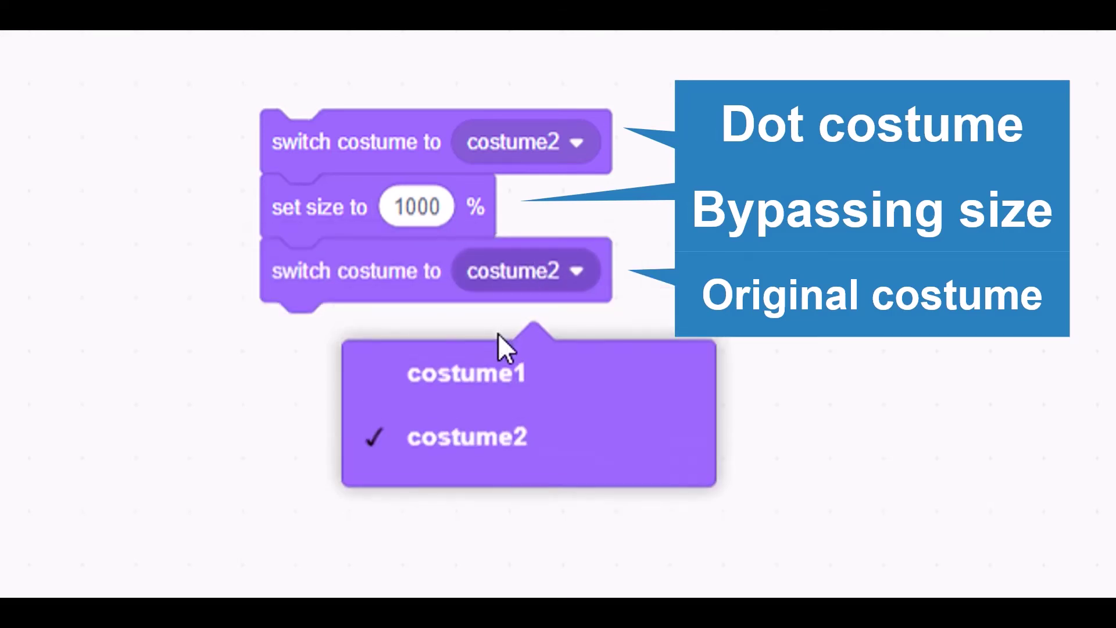
left_click(503, 367)
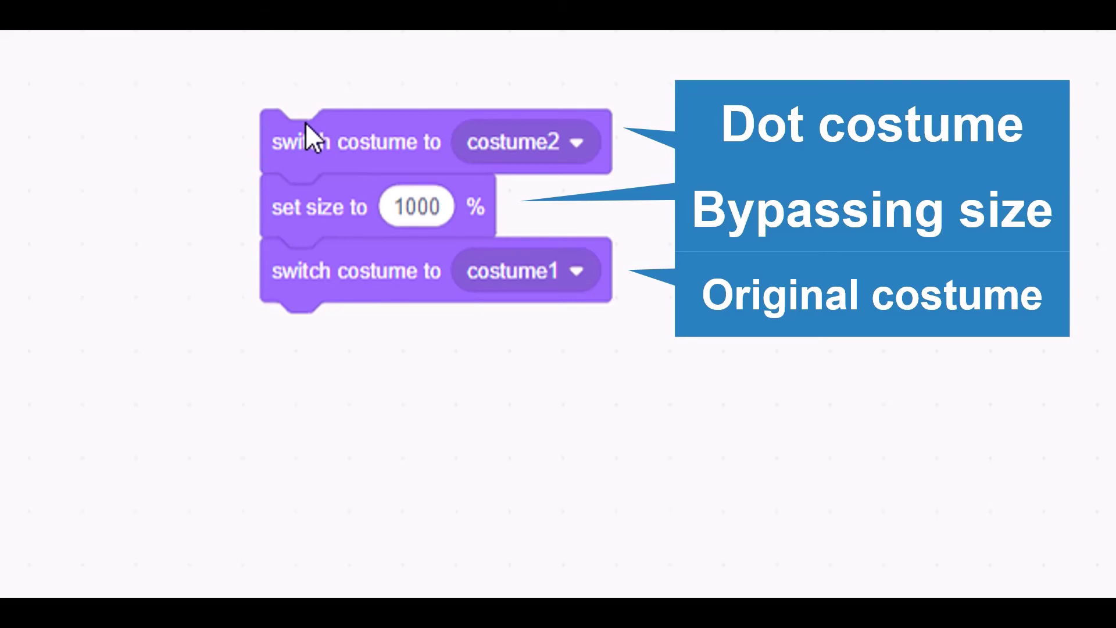
left_click(407, 206)
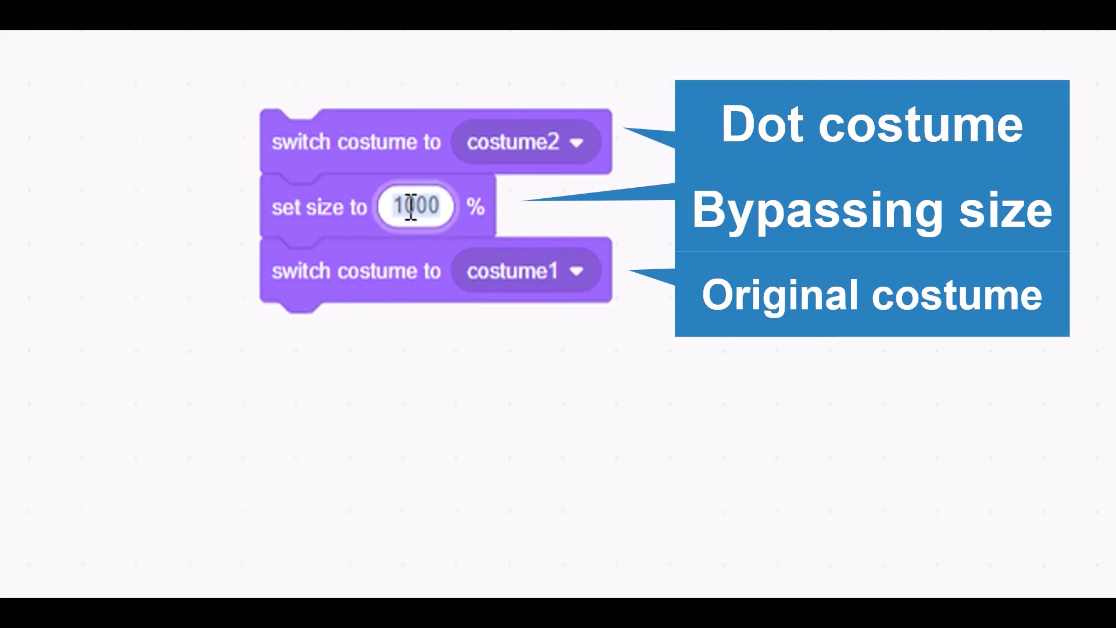
type("1")
type("600")
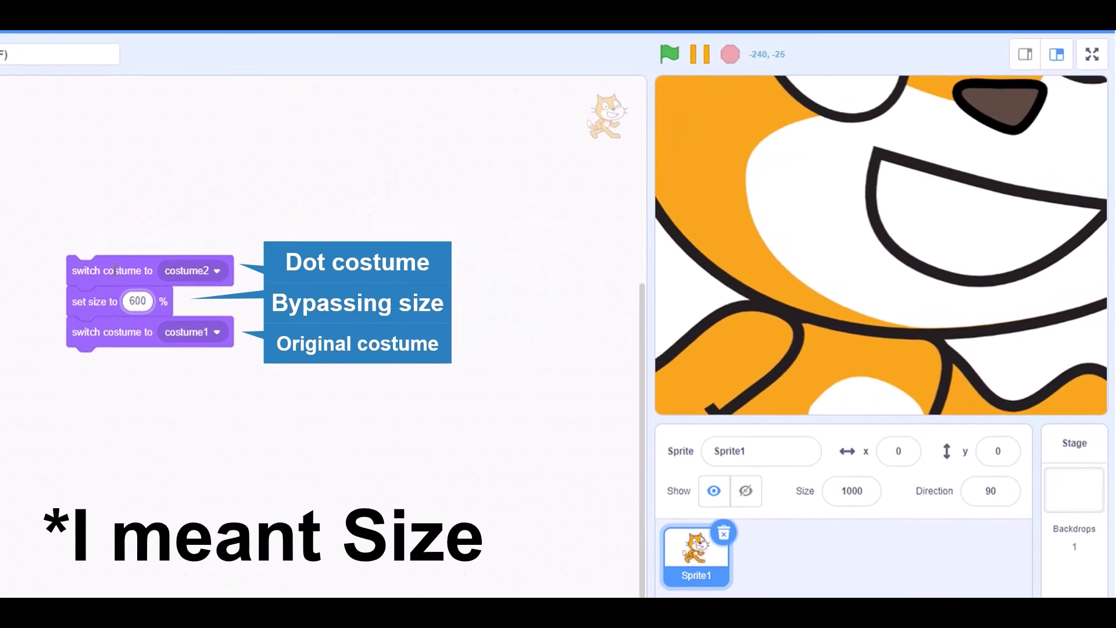
Run the script at size 600, move it to mid-area, and run at 10000
left_click(97, 301)
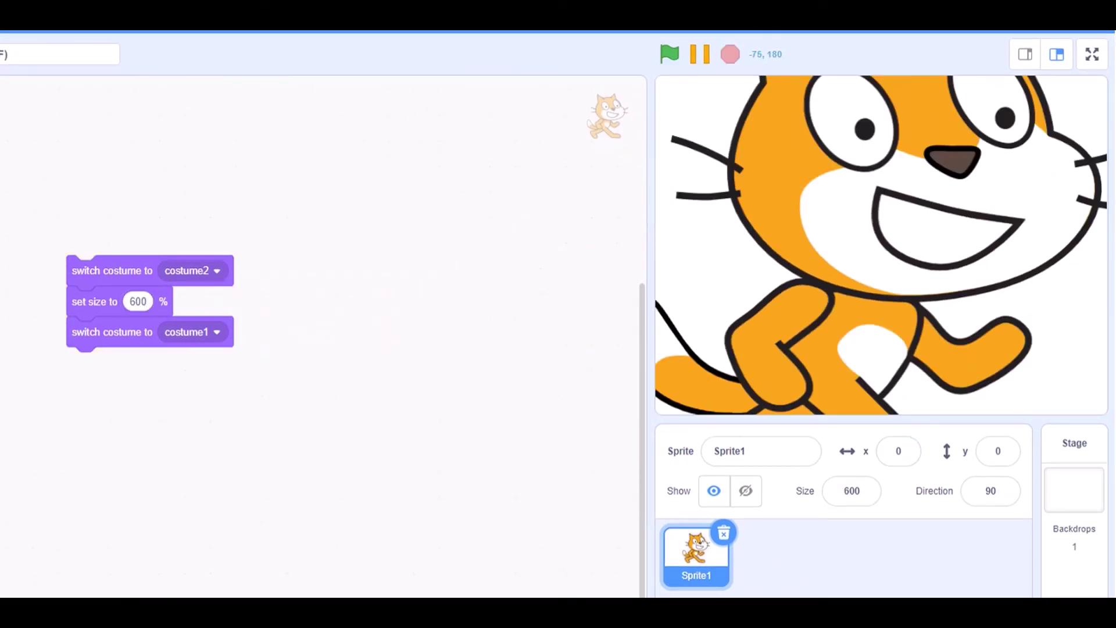
left_click_drag(93, 269, 439, 287)
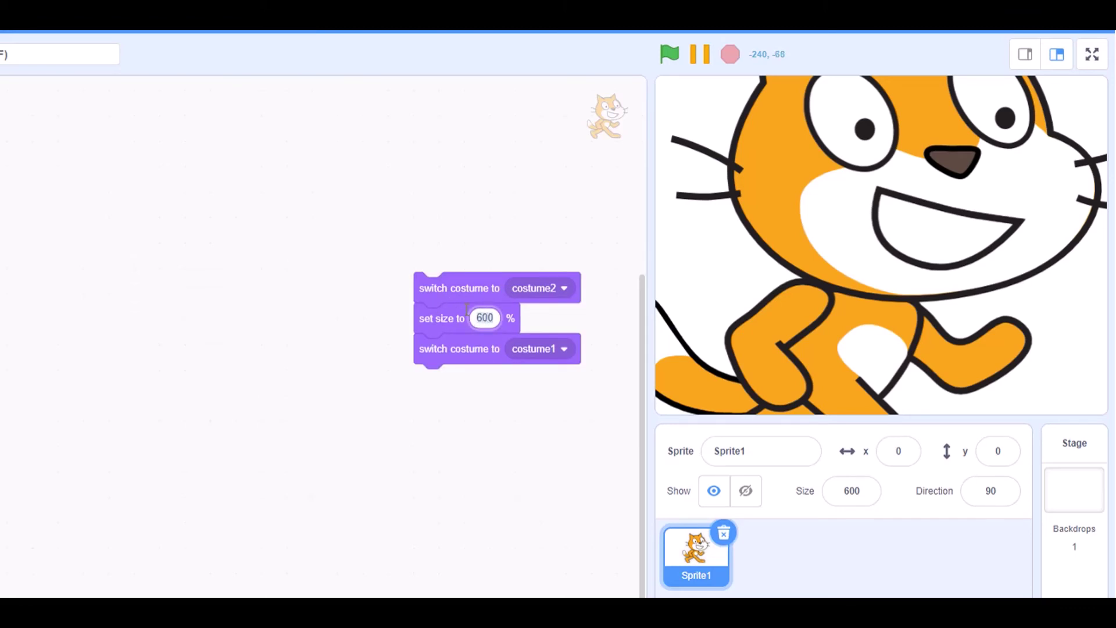
type("100")
type("00")
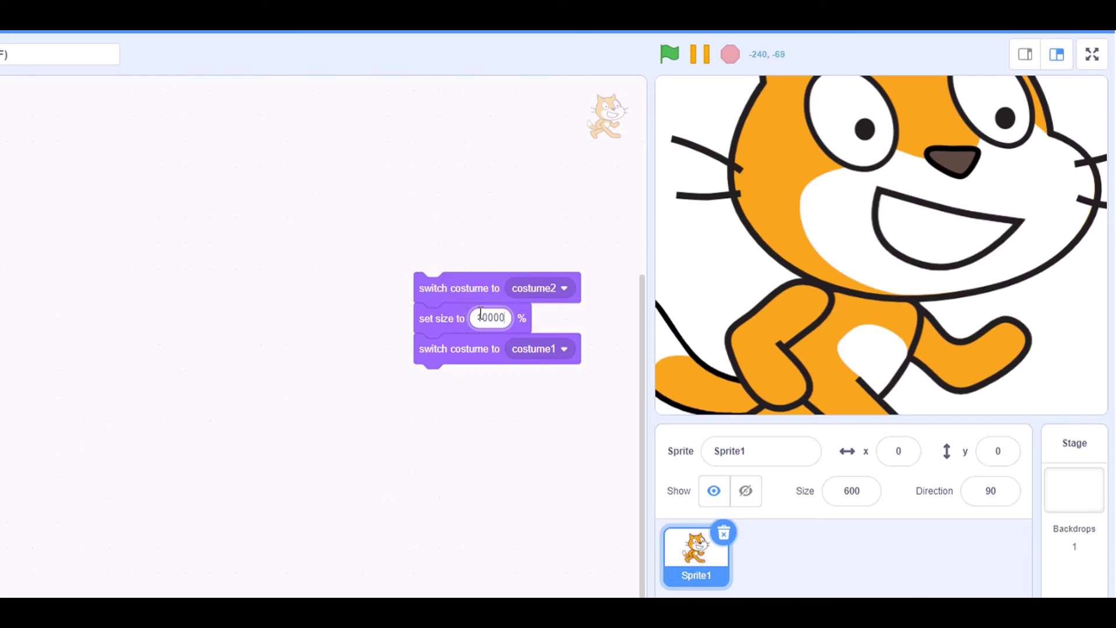
left_click(484, 302)
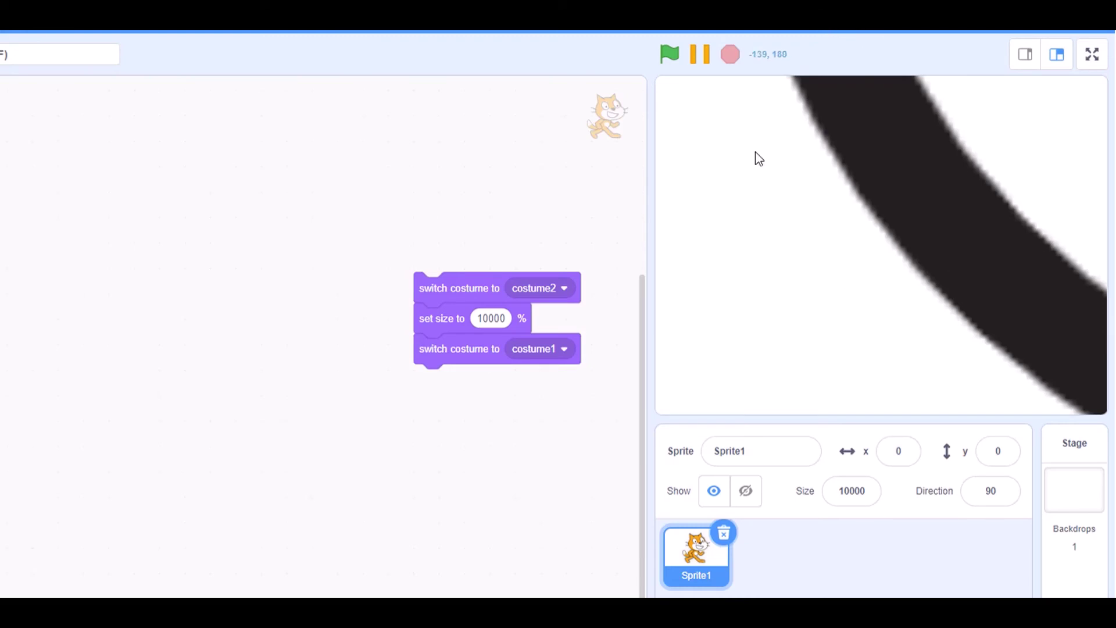
Change the size value to 1000000 and run the script again
left_click(489, 318)
type("1000")
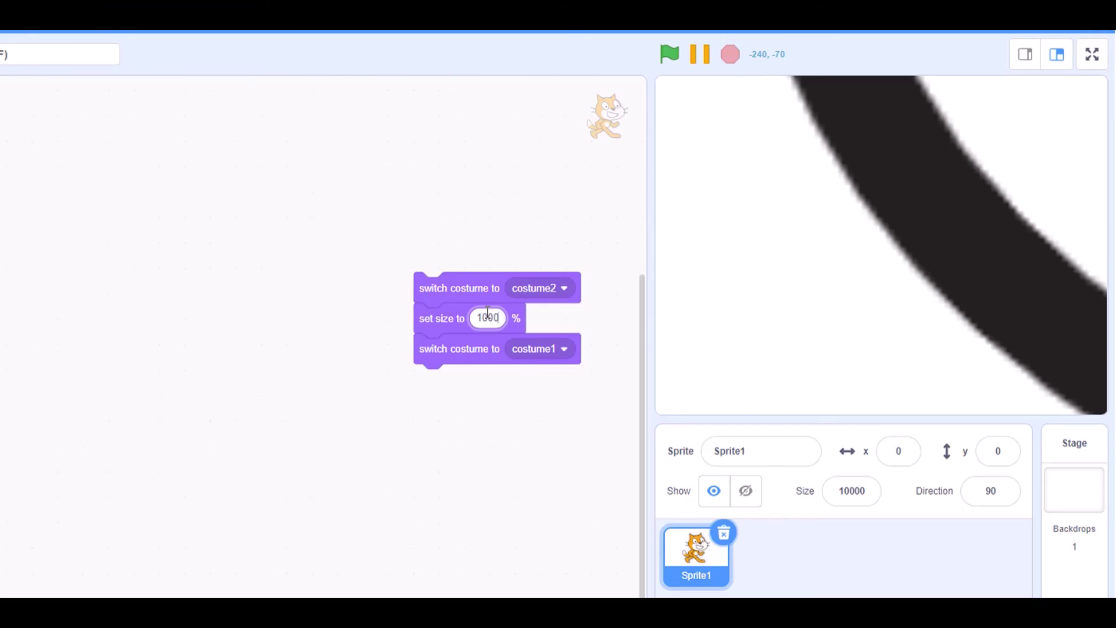
type("000")
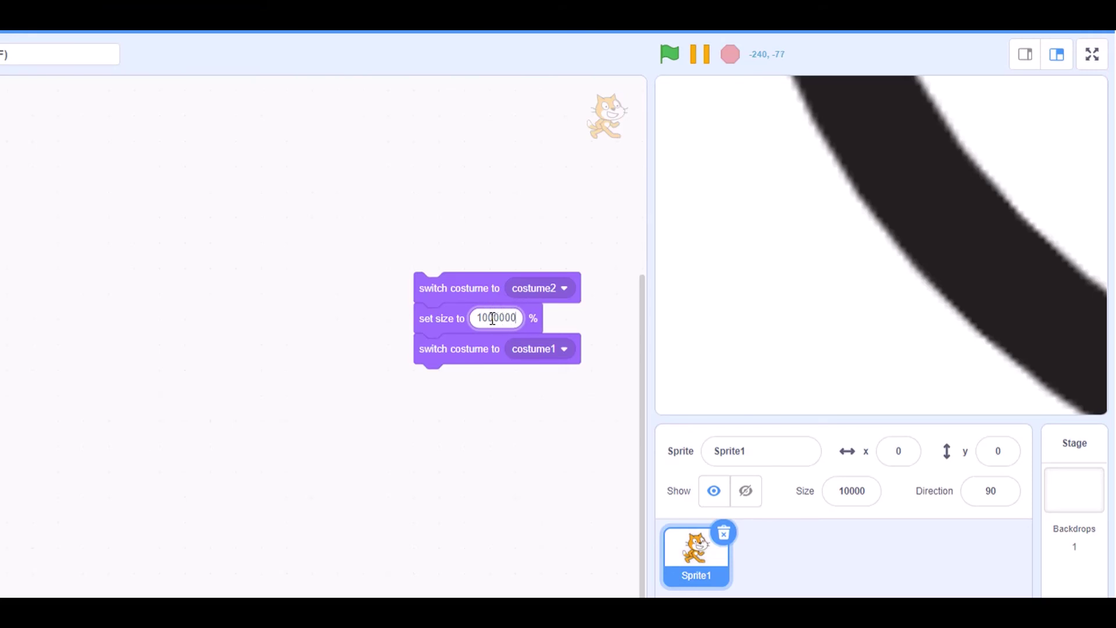
left_click(482, 278)
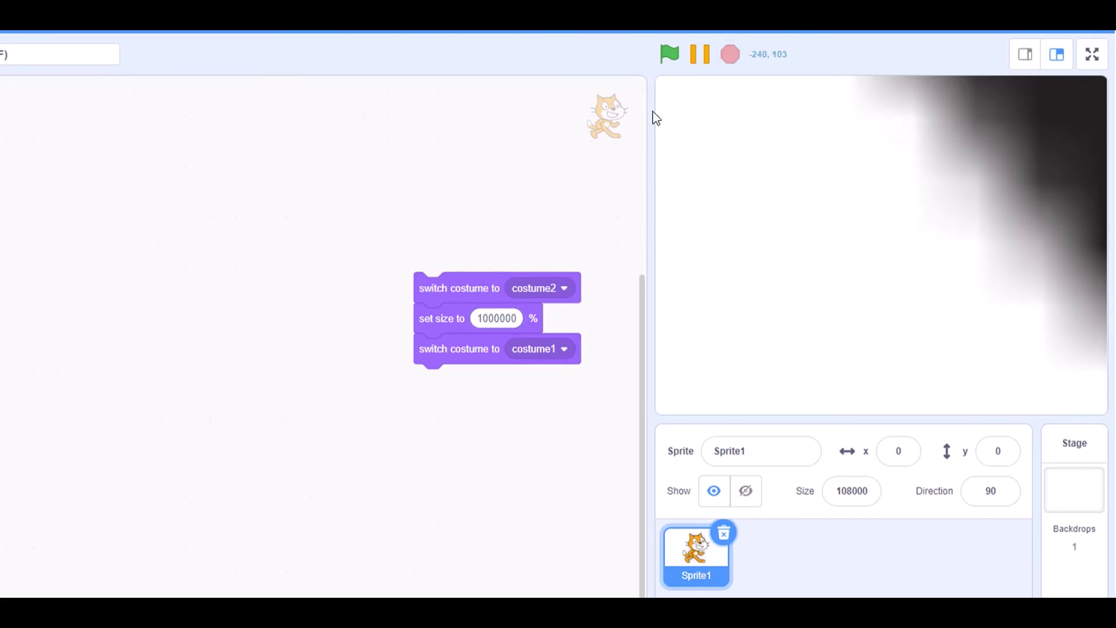
left_click(490, 319)
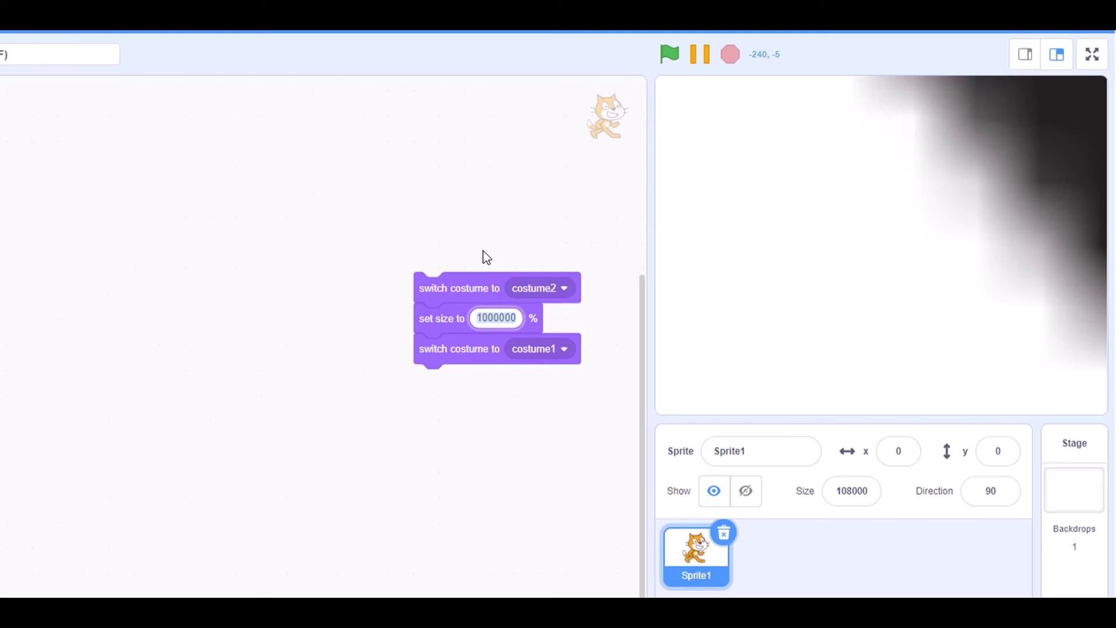
Drag the three-block stack to the left and select its 1000000 size value
mouse_move(469, 311)
left_mouse_down()
mouse_move(225, 321)
mouse_move(245, 329)
left_mouse_up()
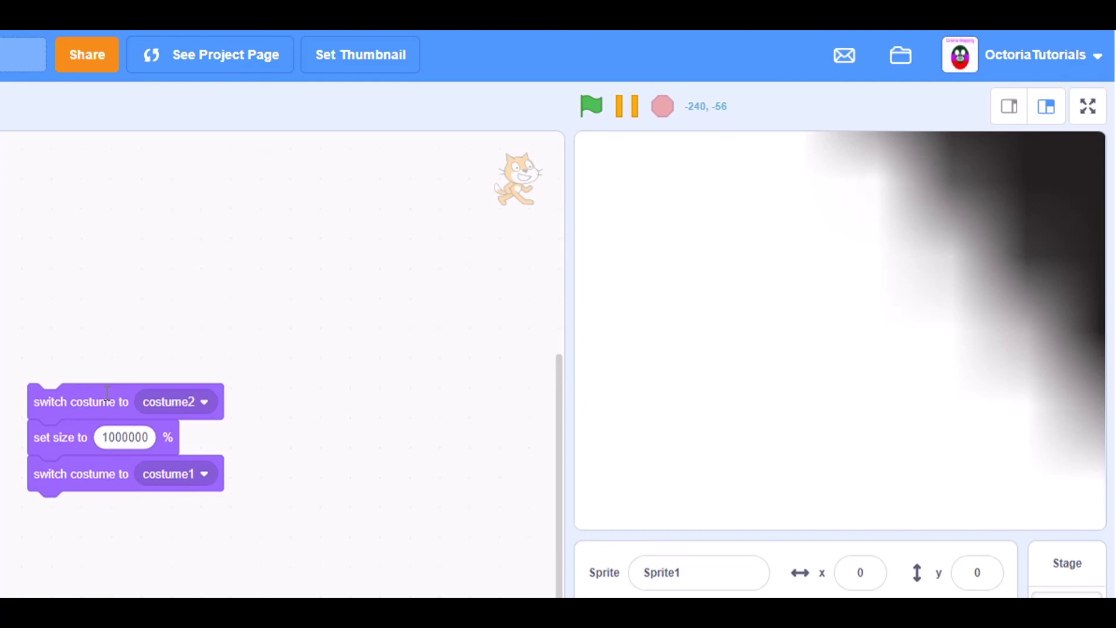
left_click(138, 433)
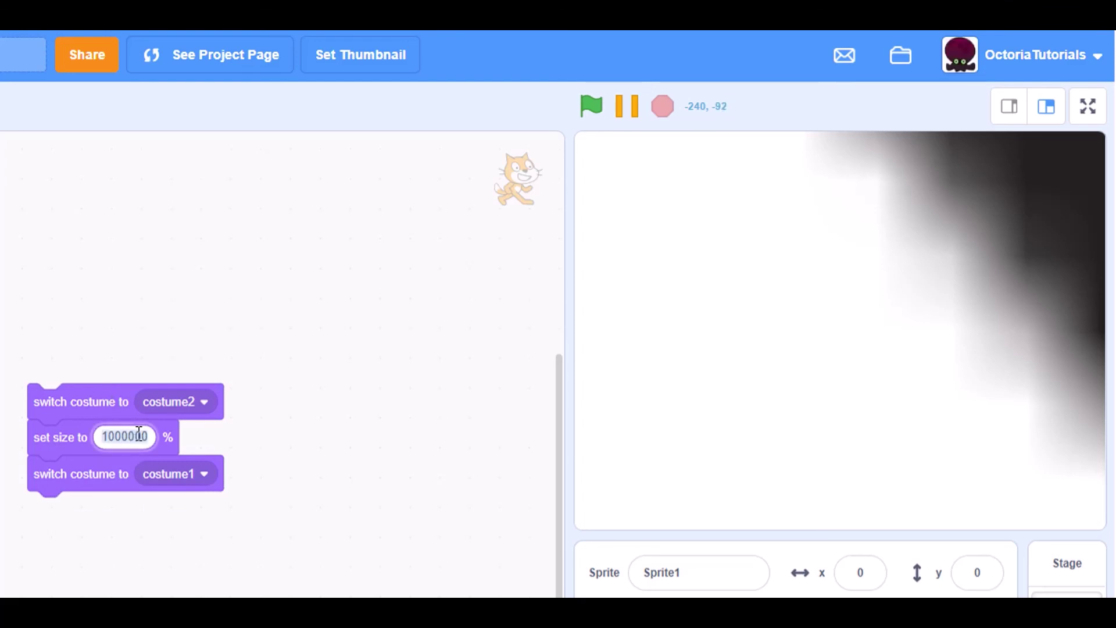